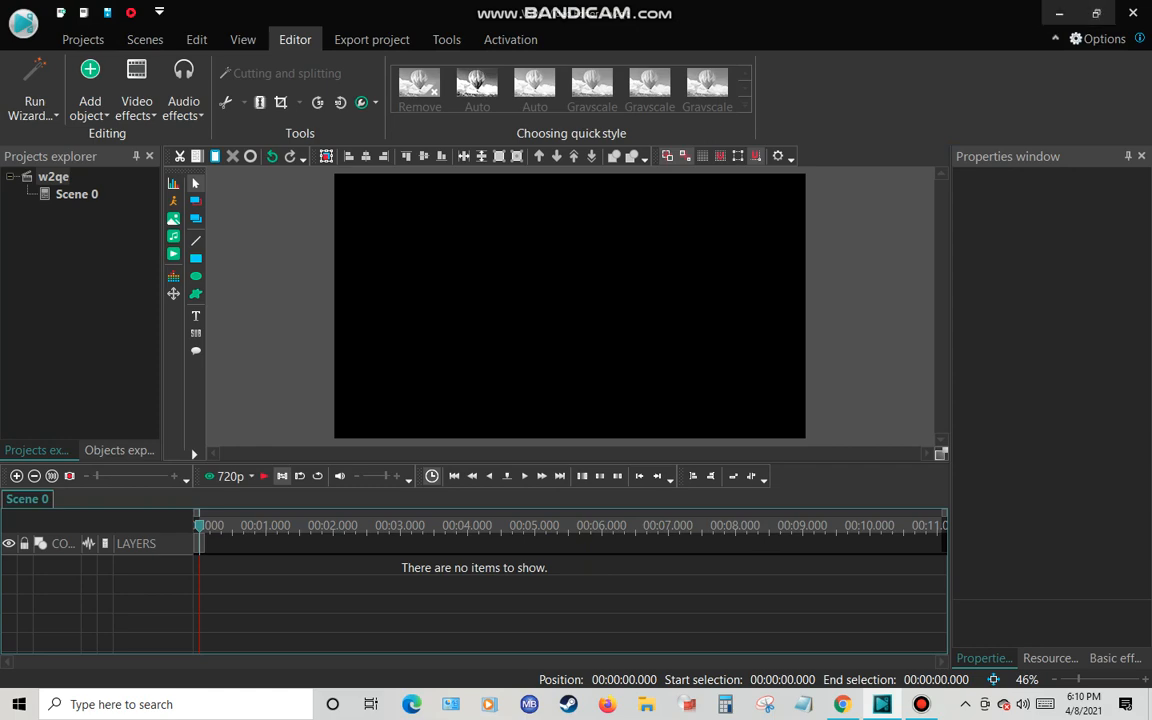
pyautogui.moveTo(736, 8); pyautogui.dragTo(667, 38)
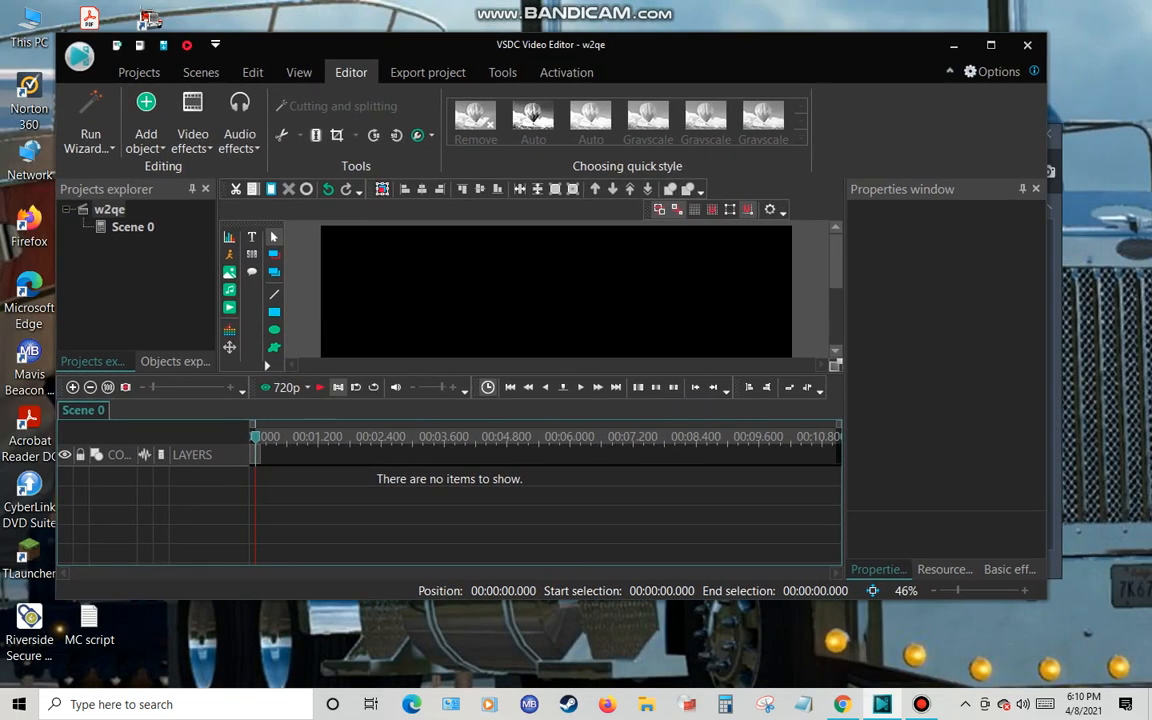
pyautogui.click(990, 43)
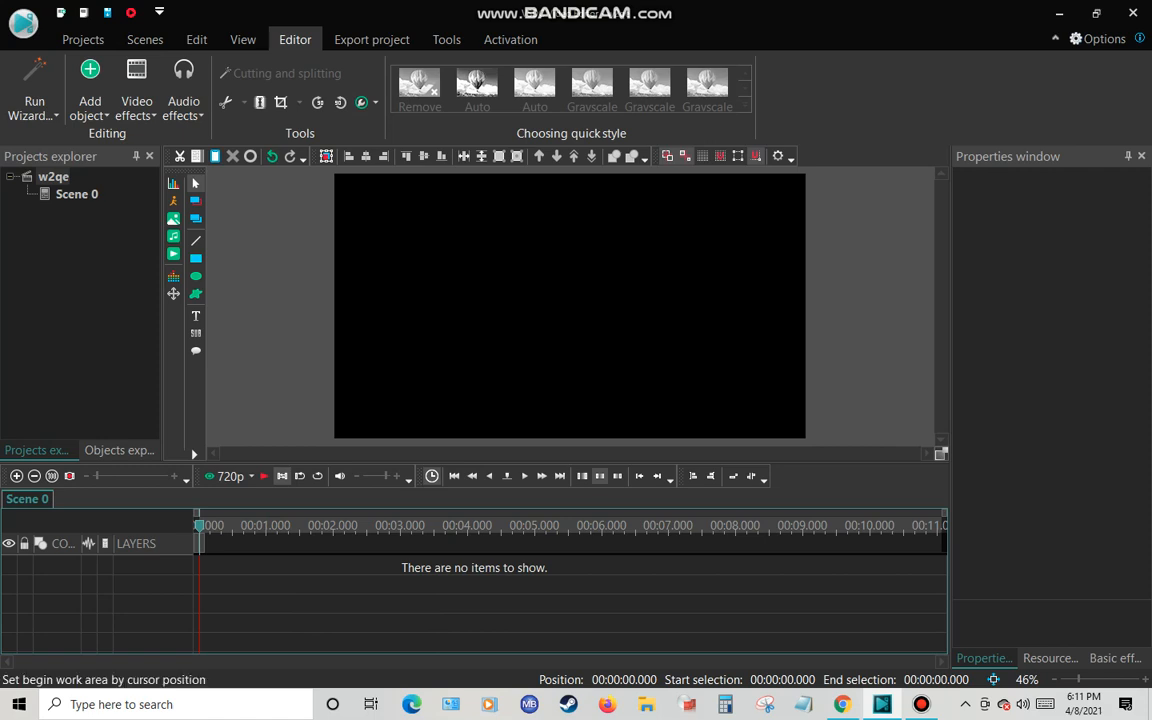
pyautogui.moveTo(921, 704)
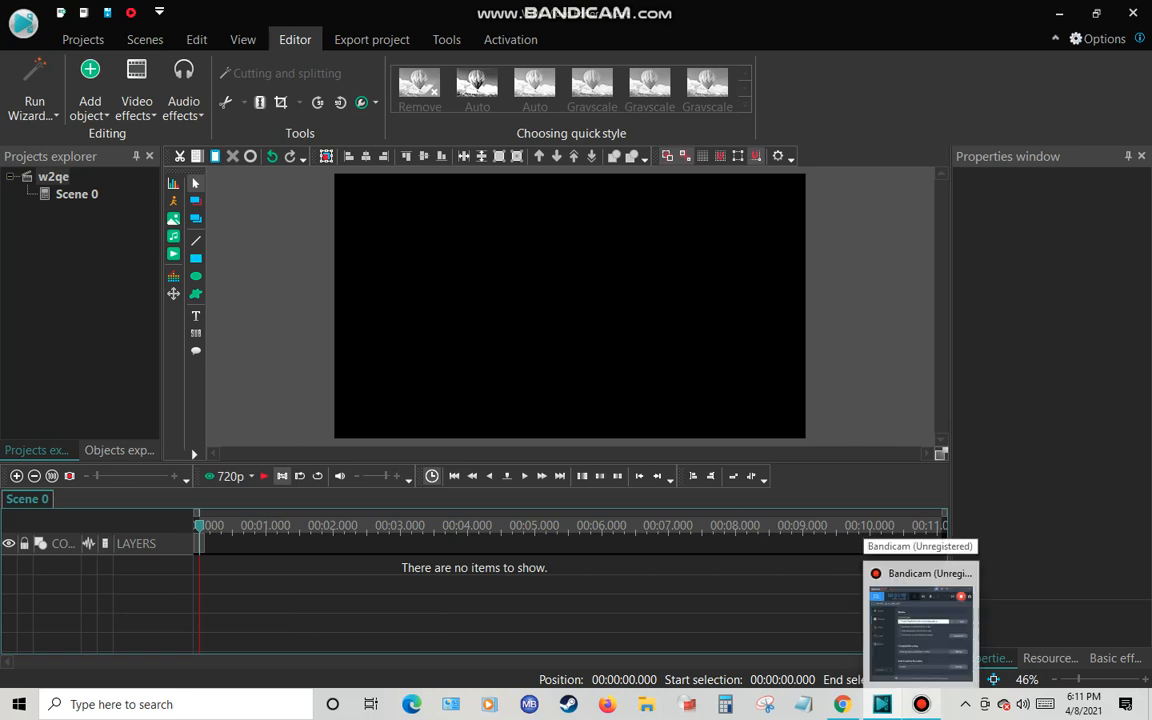
pyautogui.click(920, 625)
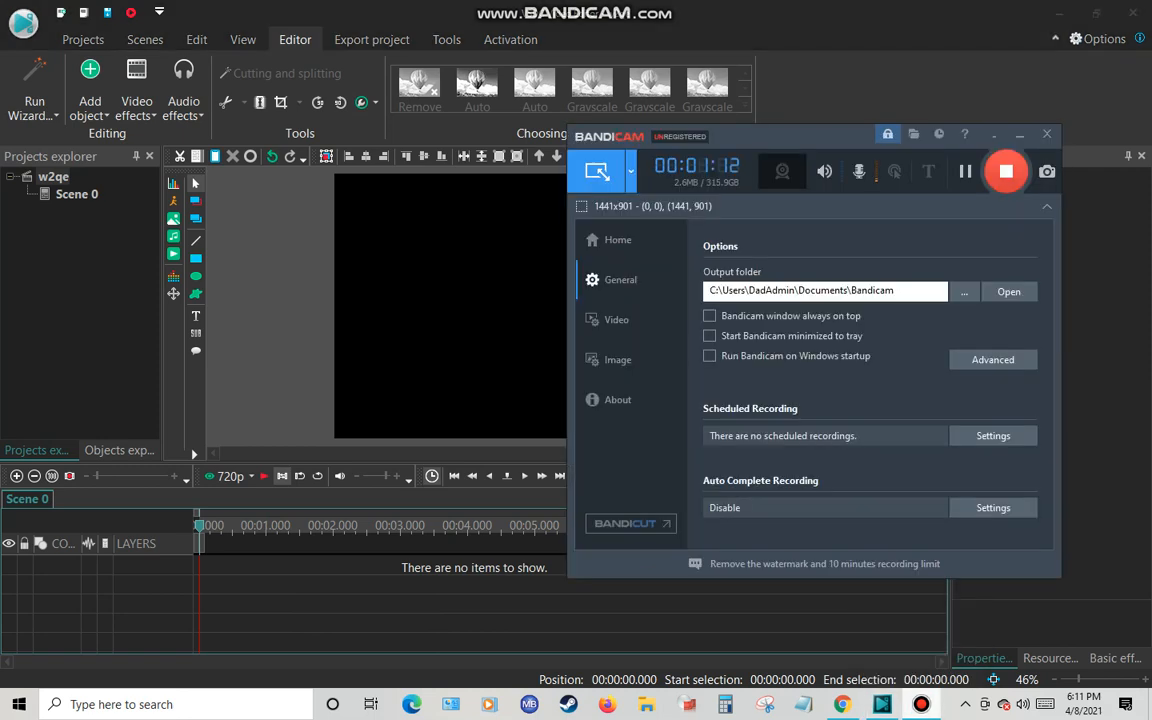
pyautogui.click(830, 630)
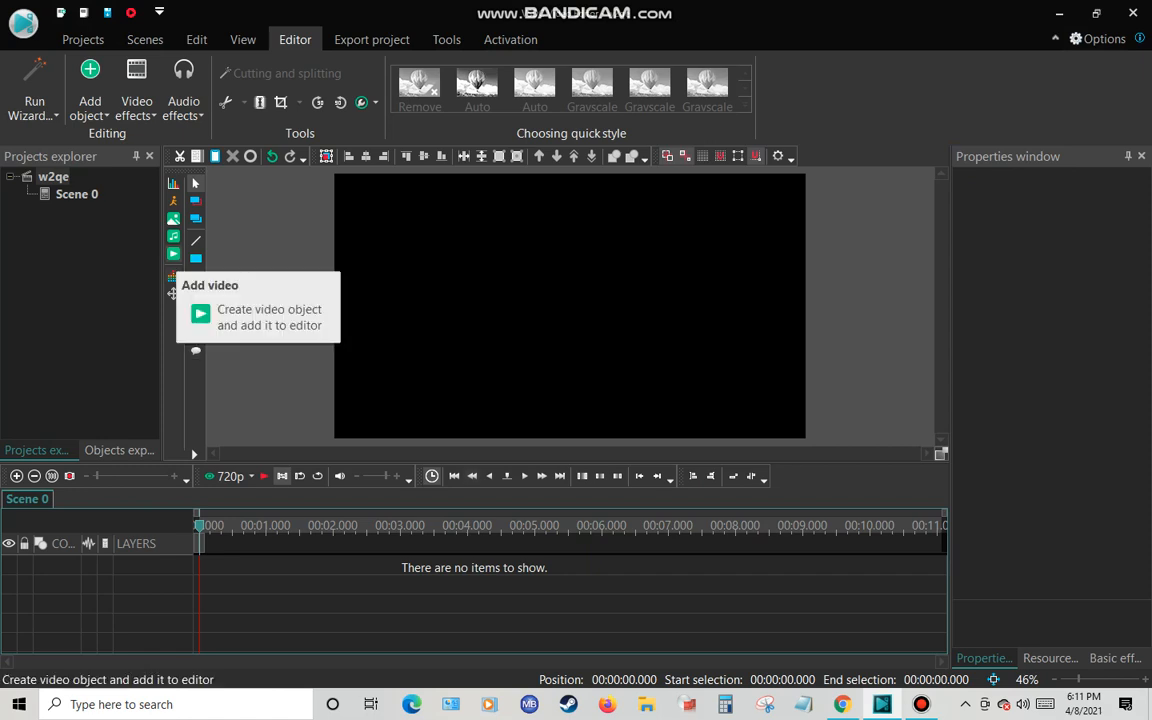
# Import the videos 20210317_125353, 20210317_125649 and 20210317_125900 into the scene, adding all three to one layer
pyautogui.click(173, 254)
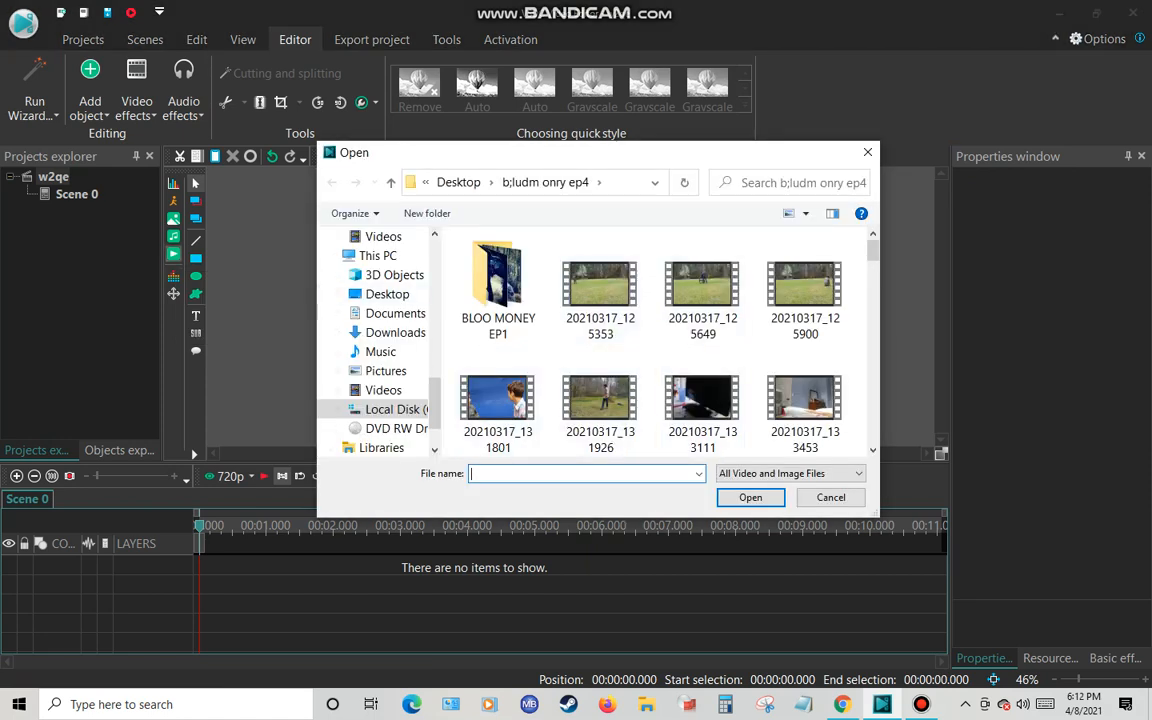
pyautogui.click(600, 288)
pyautogui.moveTo(544, 289); pyautogui.dragTo(840, 300)
pyautogui.click(750, 498)
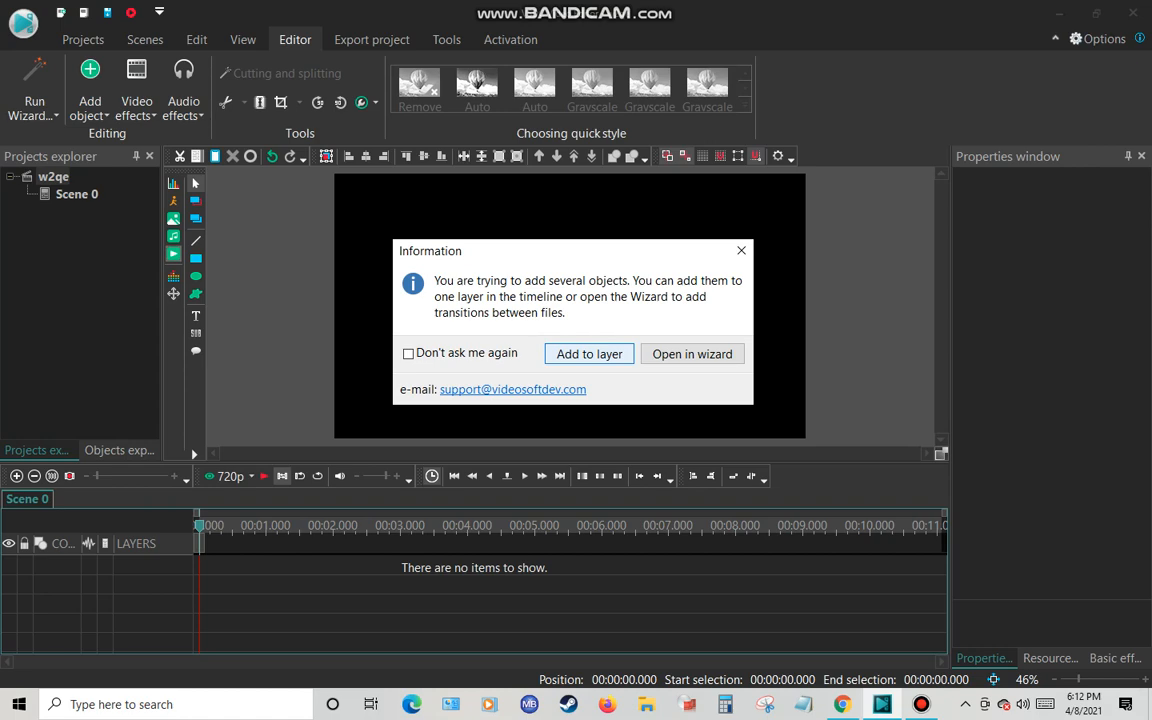
pyautogui.press('Return')
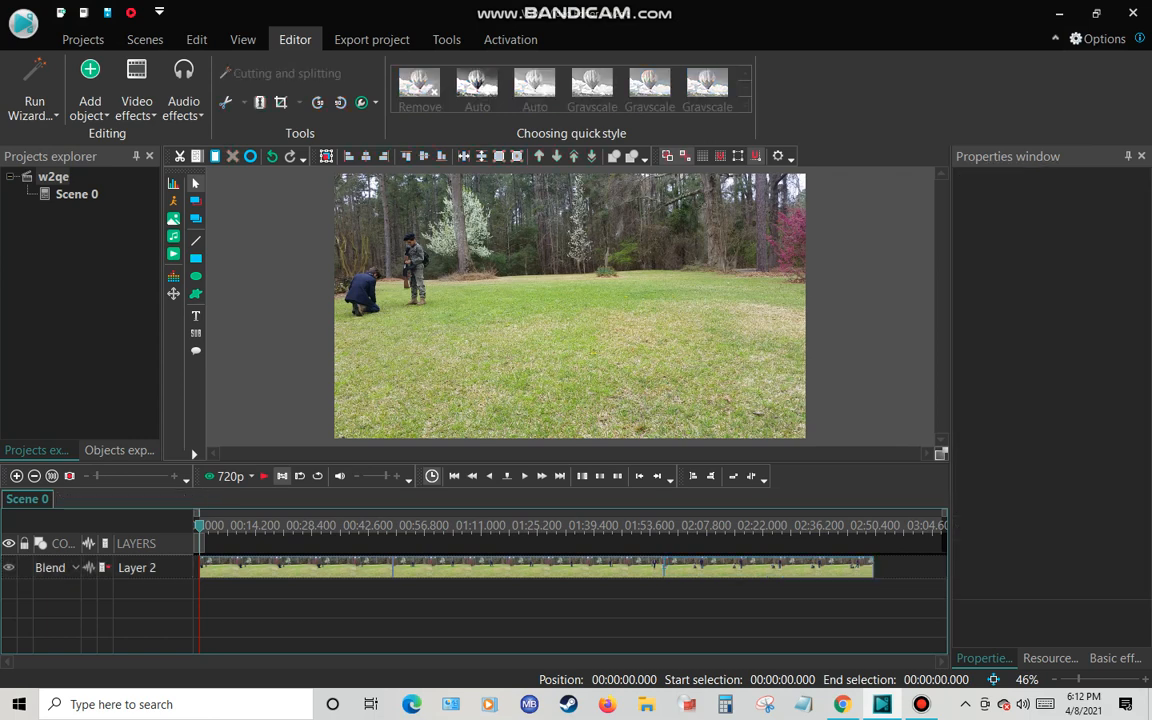
# Move clips 20210317_125649 and 20210317_125900 onto separate layers below the first clip, both starting at 00:00:00.000
pyautogui.moveTo(309, 602); pyautogui.dragTo(614, 635)
pyautogui.moveTo(598, 568); pyautogui.dragTo(405, 588)
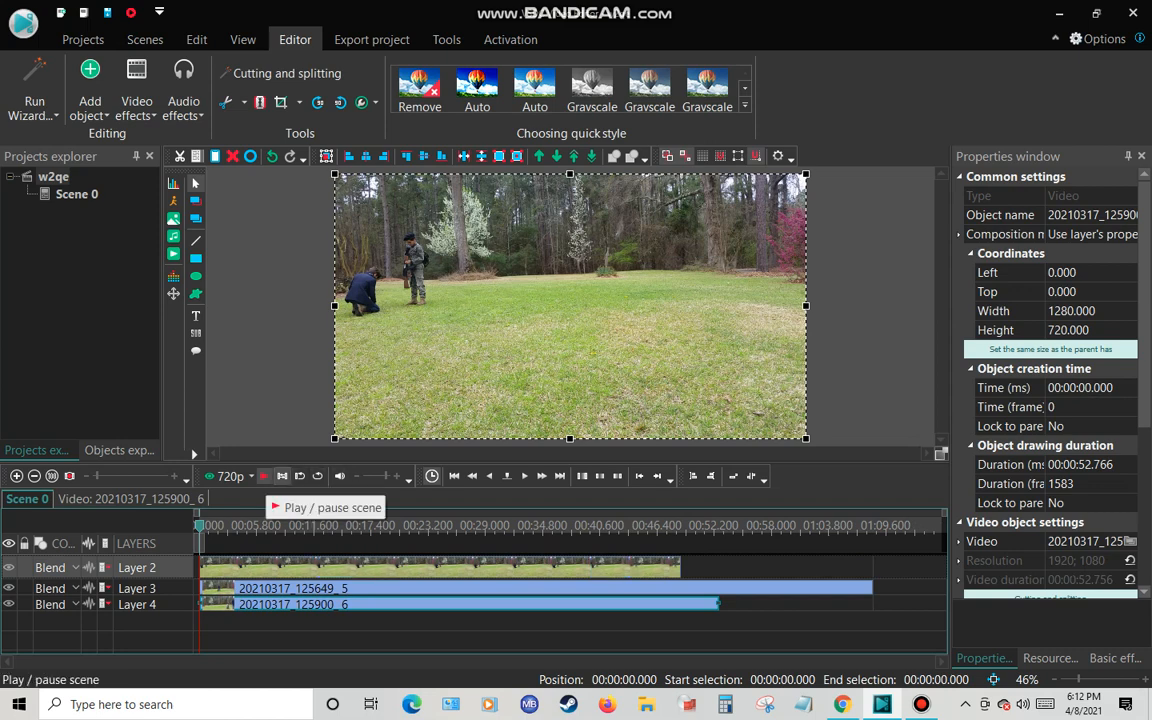
# Crop clip 20210317_125353 to the left strip holding its two figures and shift it left to a Left coordinate of about -507
pyautogui.click(441, 568)
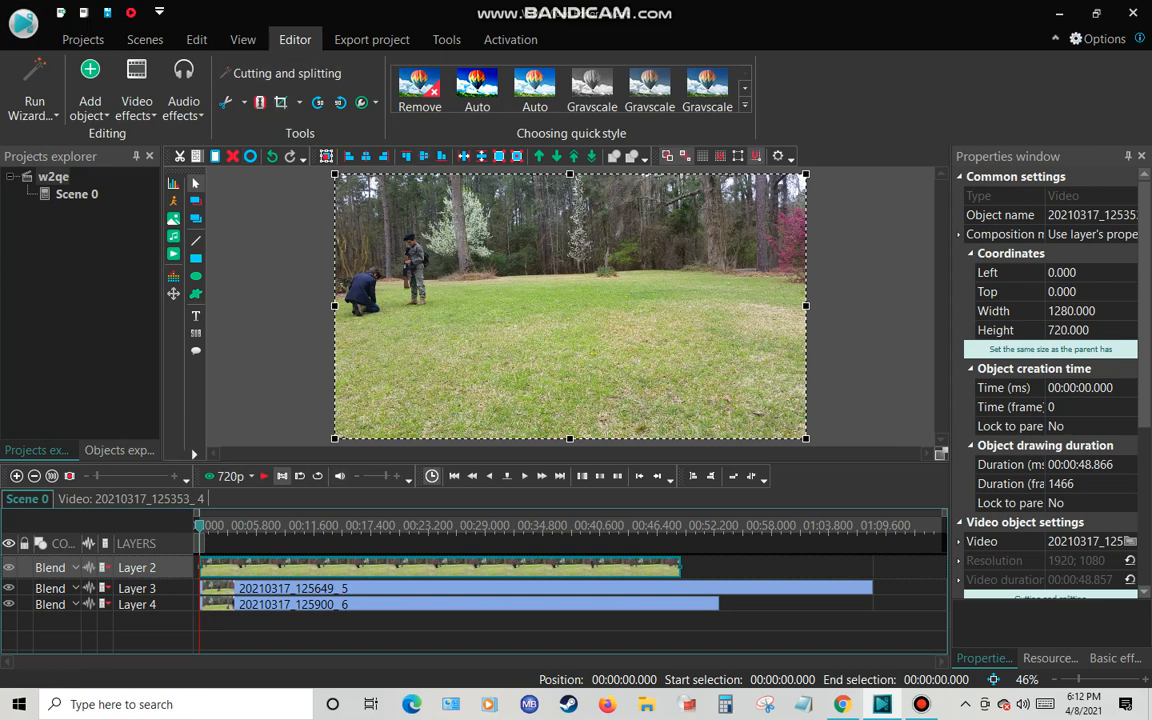
pyautogui.rightClick(236, 558)
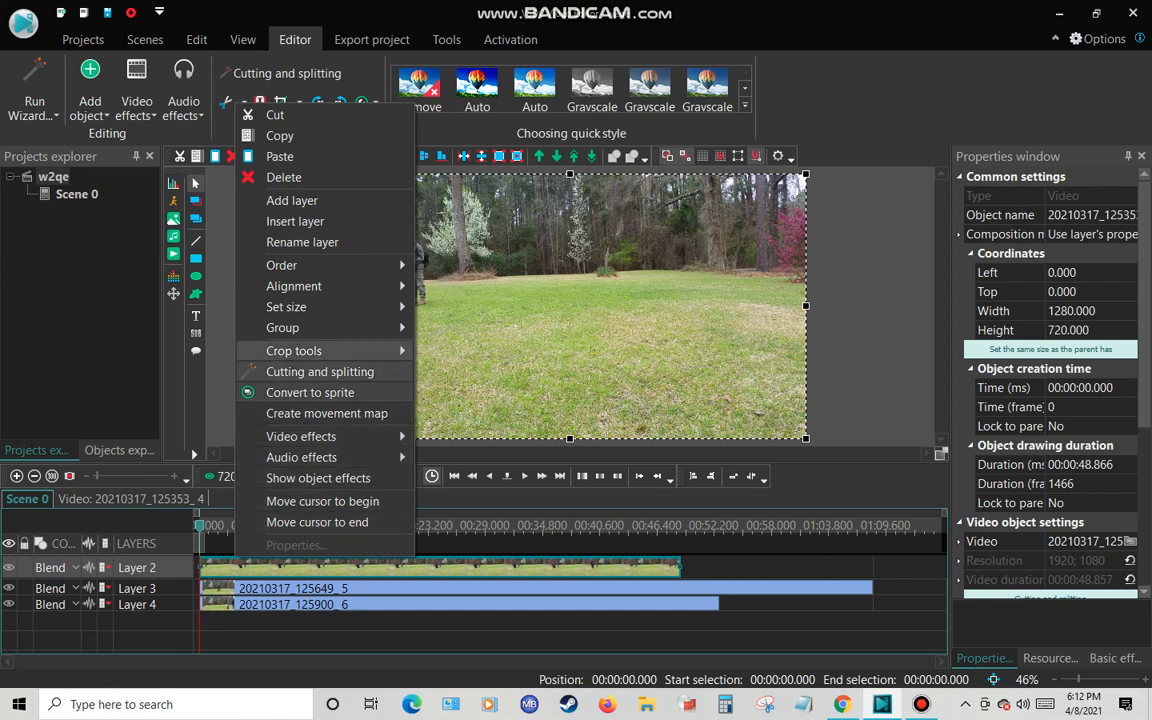
pyautogui.moveTo(320, 351)
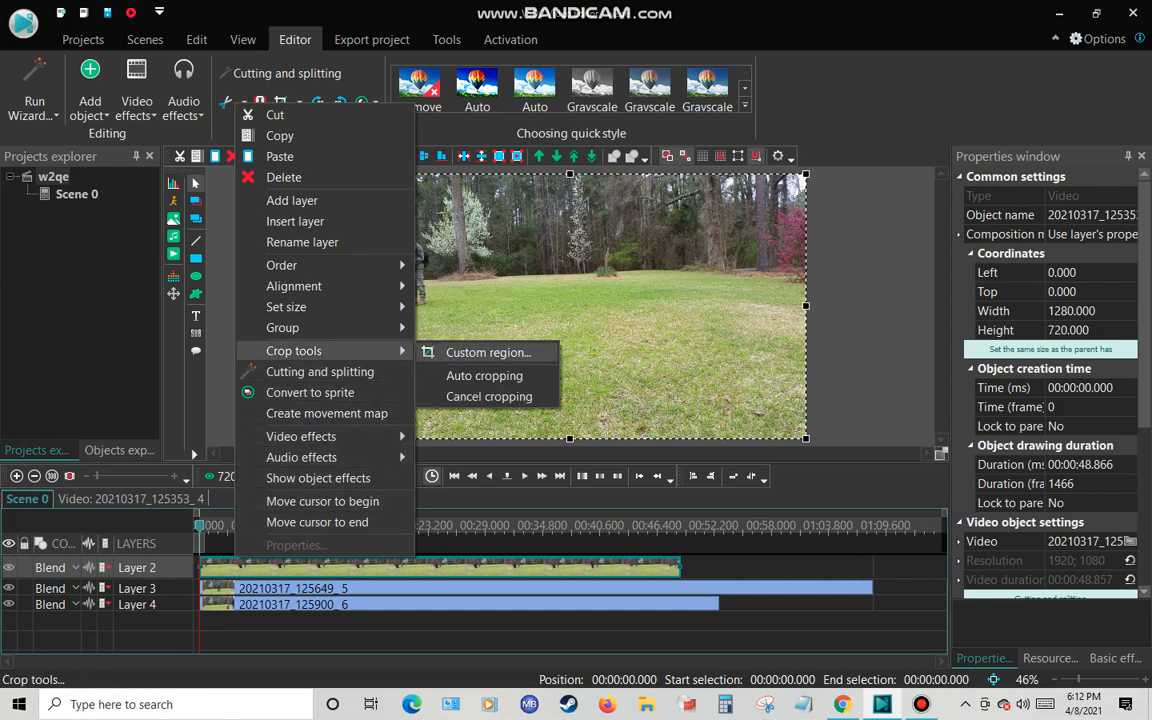
pyautogui.click(488, 353)
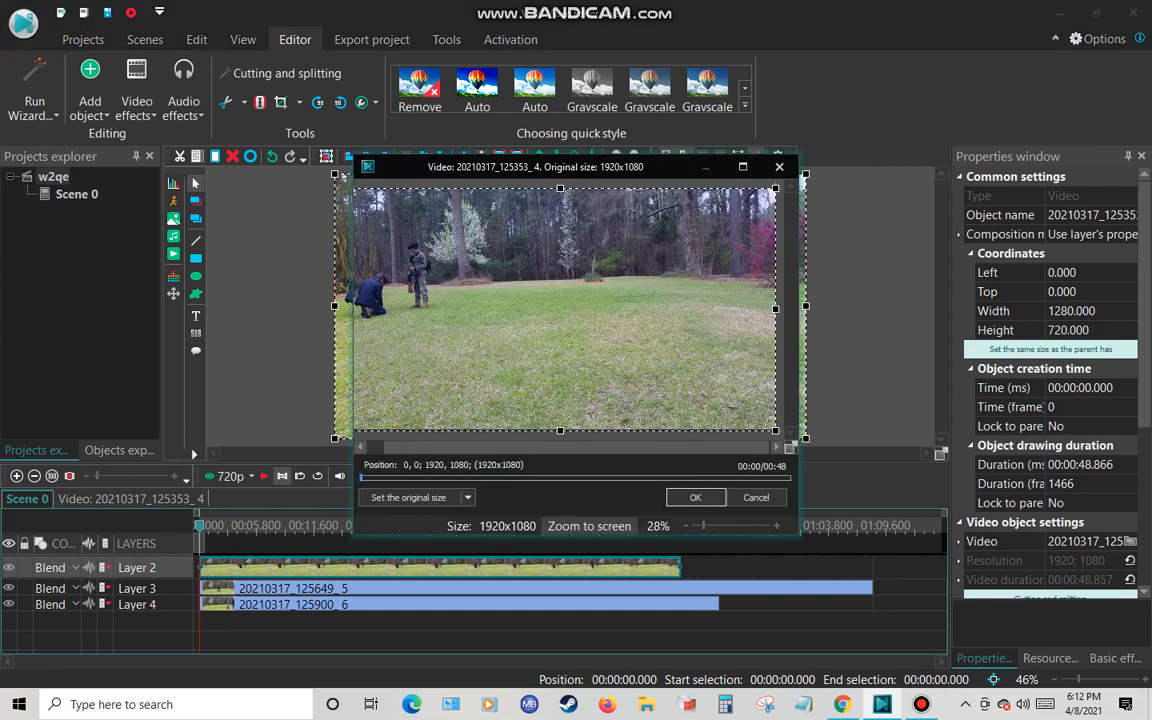
pyautogui.moveTo(560, 447); pyautogui.dragTo(578, 447)
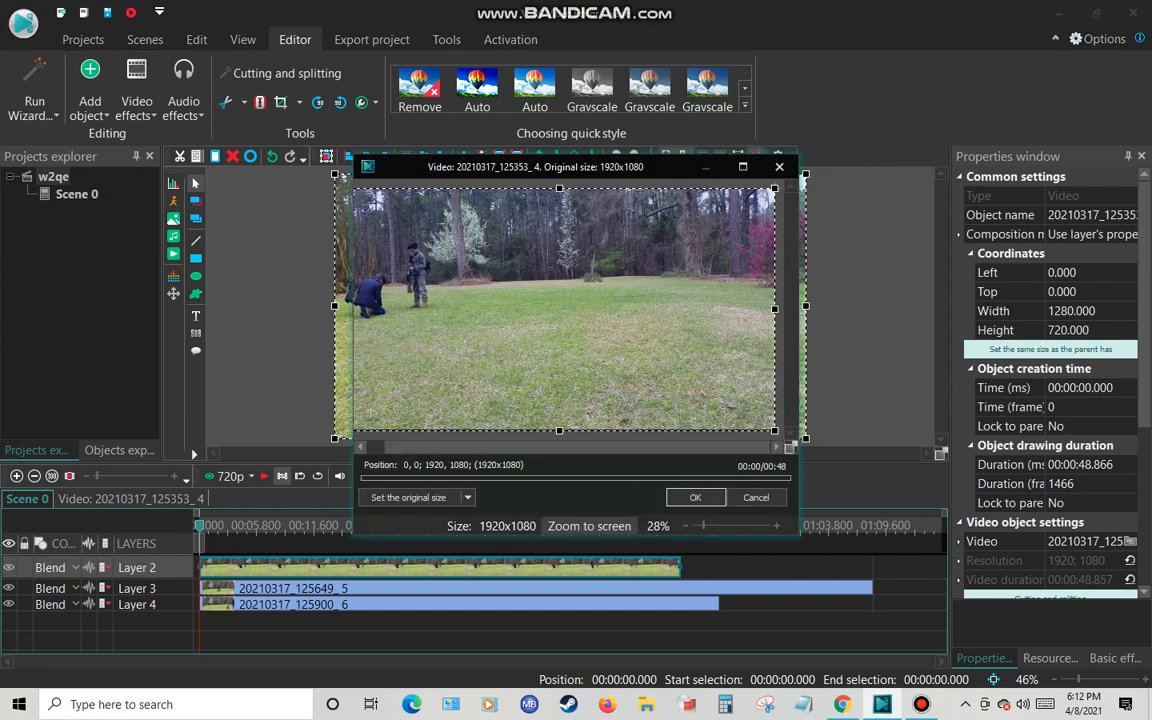
pyautogui.moveTo(775, 309); pyautogui.dragTo(436, 309)
pyautogui.click(695, 497)
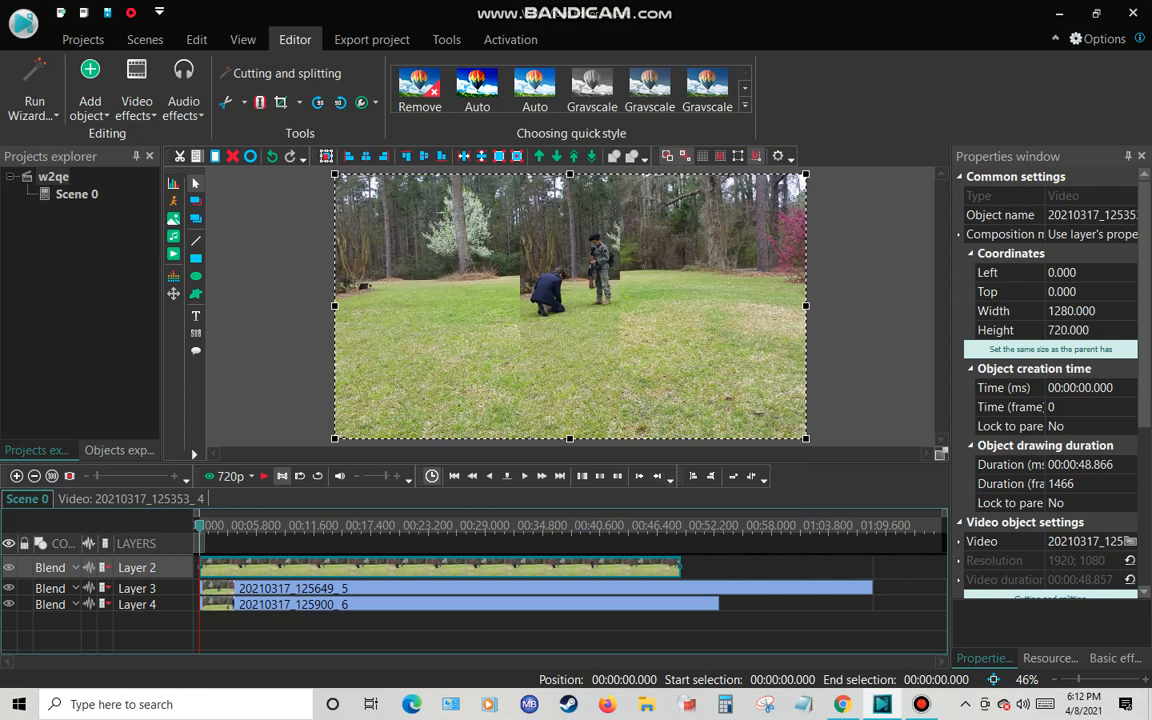
pyautogui.moveTo(570, 300); pyautogui.dragTo(383, 300)
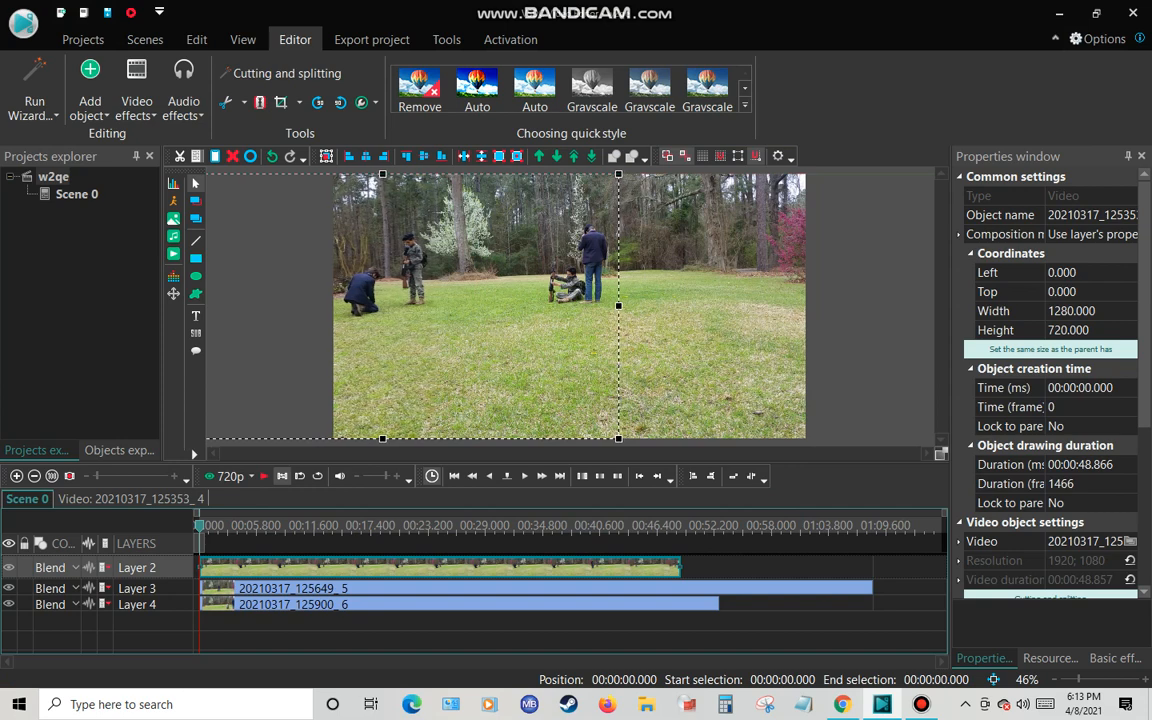
pyautogui.click(53, 177)
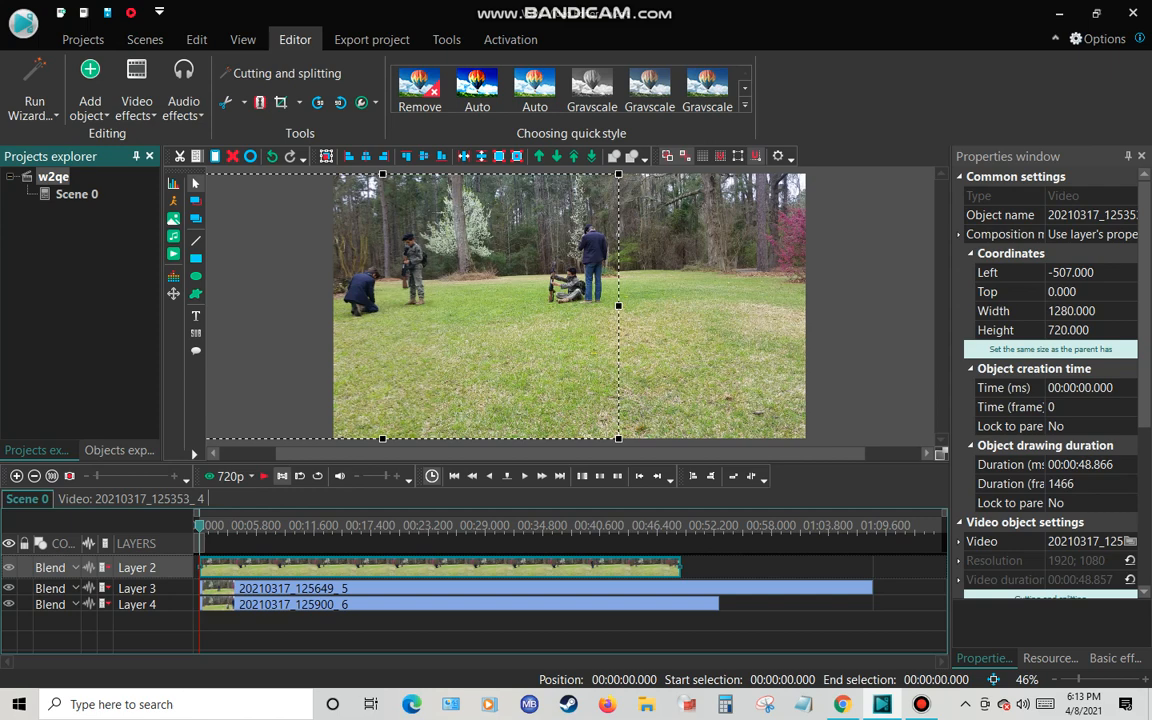
# Crop away the right part of clip 20210317_125649 just beyond its figures and shift it to a Left coordinate of about -278
pyautogui.click(285, 588)
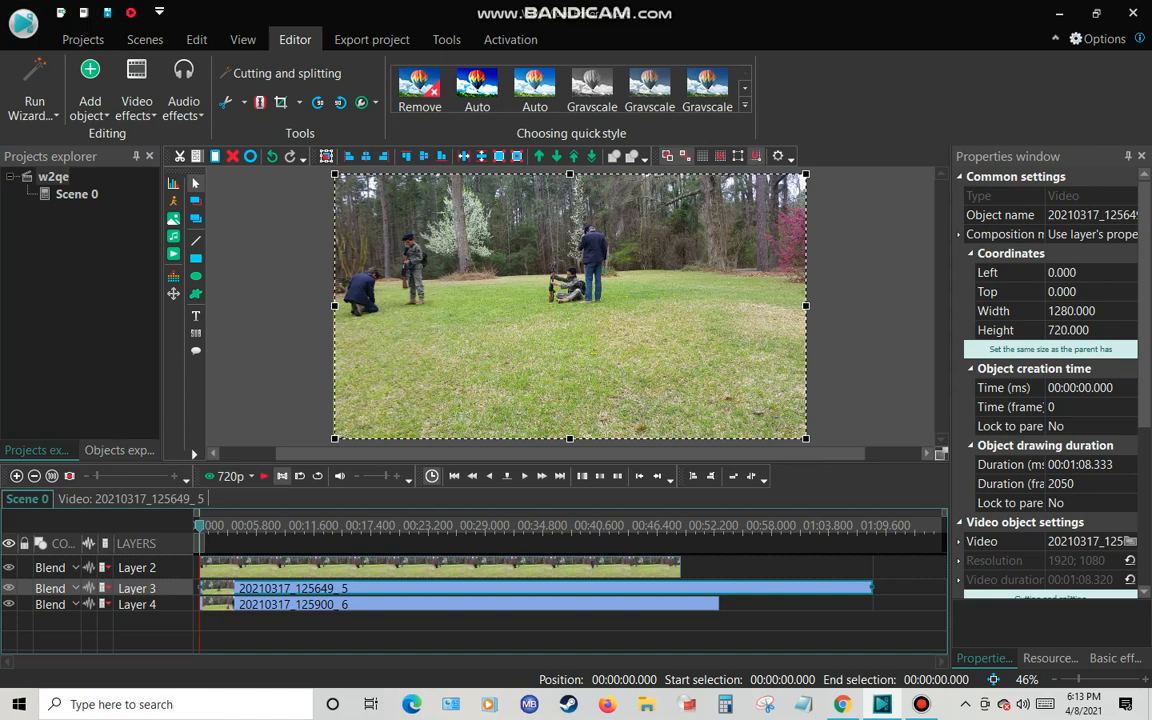
pyautogui.rightClick(262, 590)
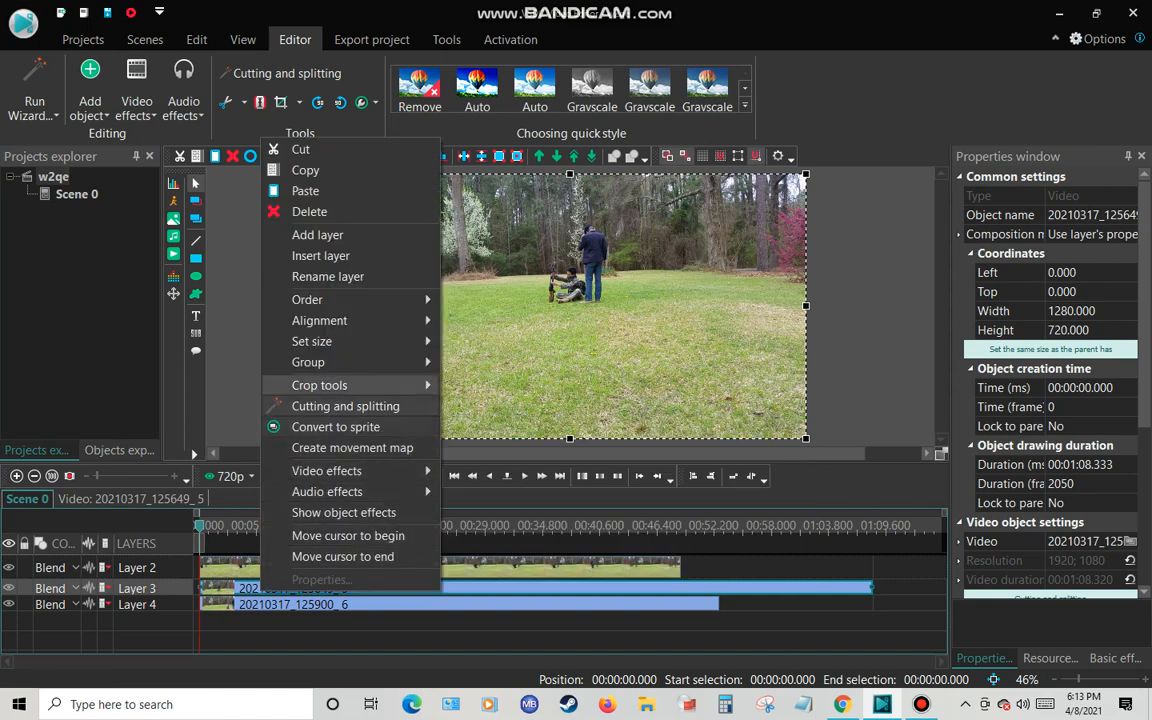
pyautogui.moveTo(340, 385)
pyautogui.click(513, 387)
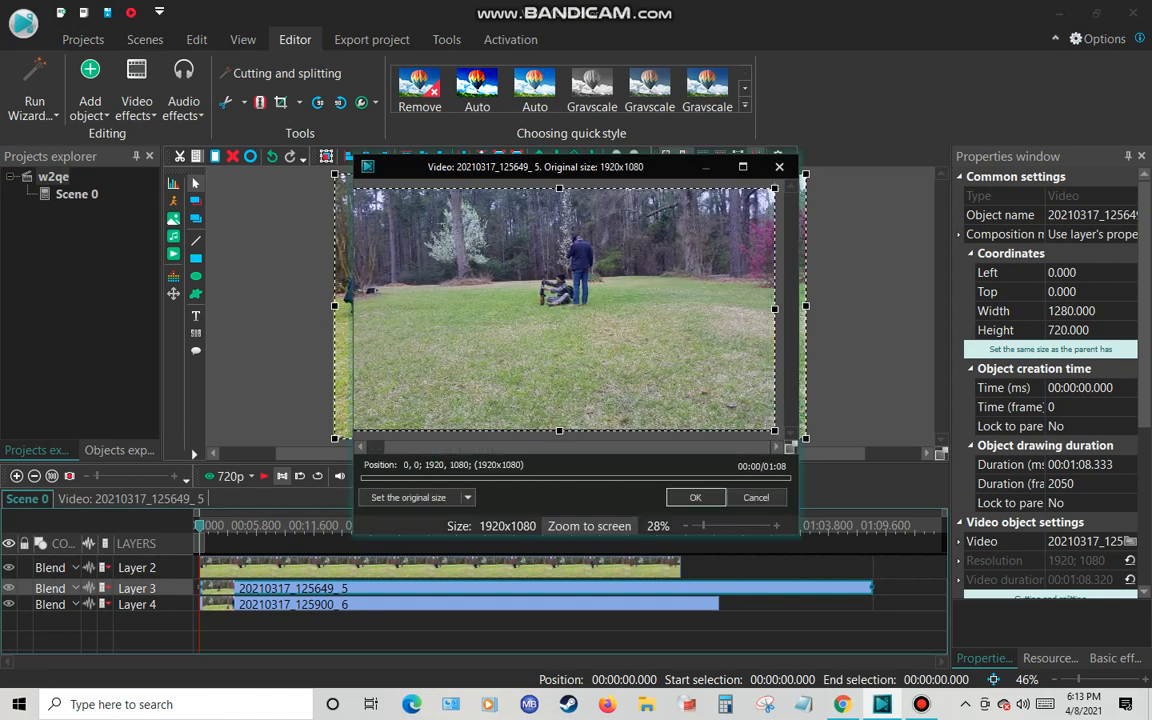
pyautogui.moveTo(775, 309); pyautogui.dragTo(595, 309)
pyautogui.click(695, 497)
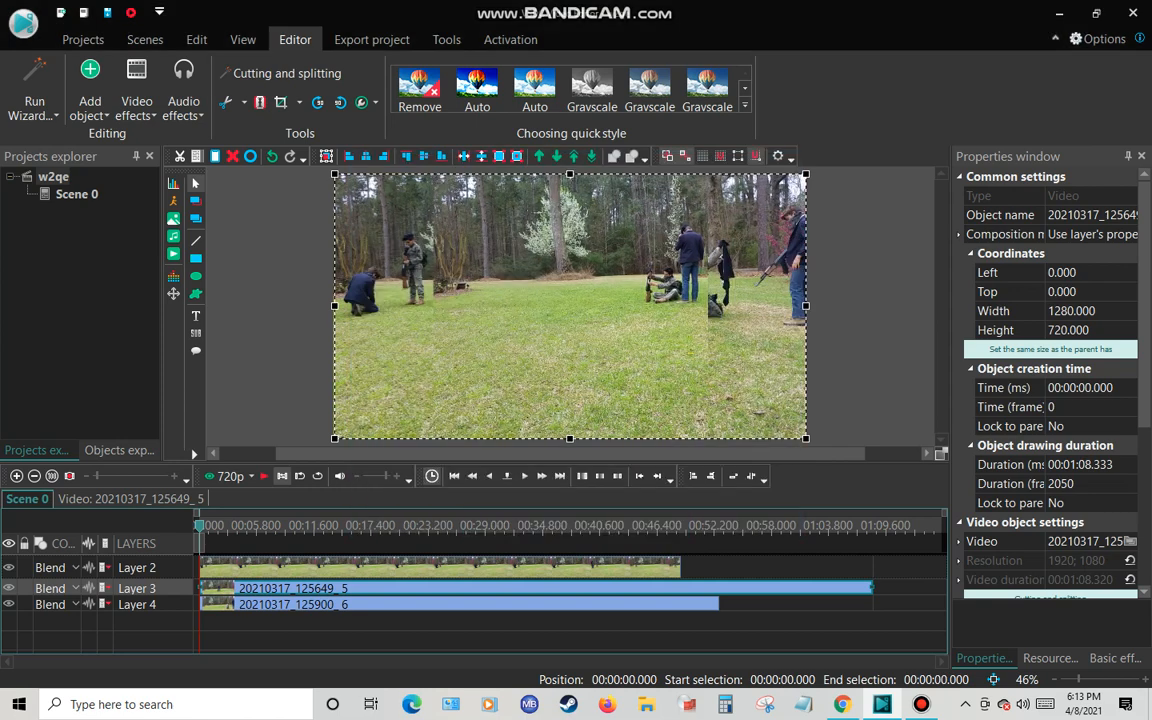
pyautogui.moveTo(575, 315); pyautogui.dragTo(473, 315)
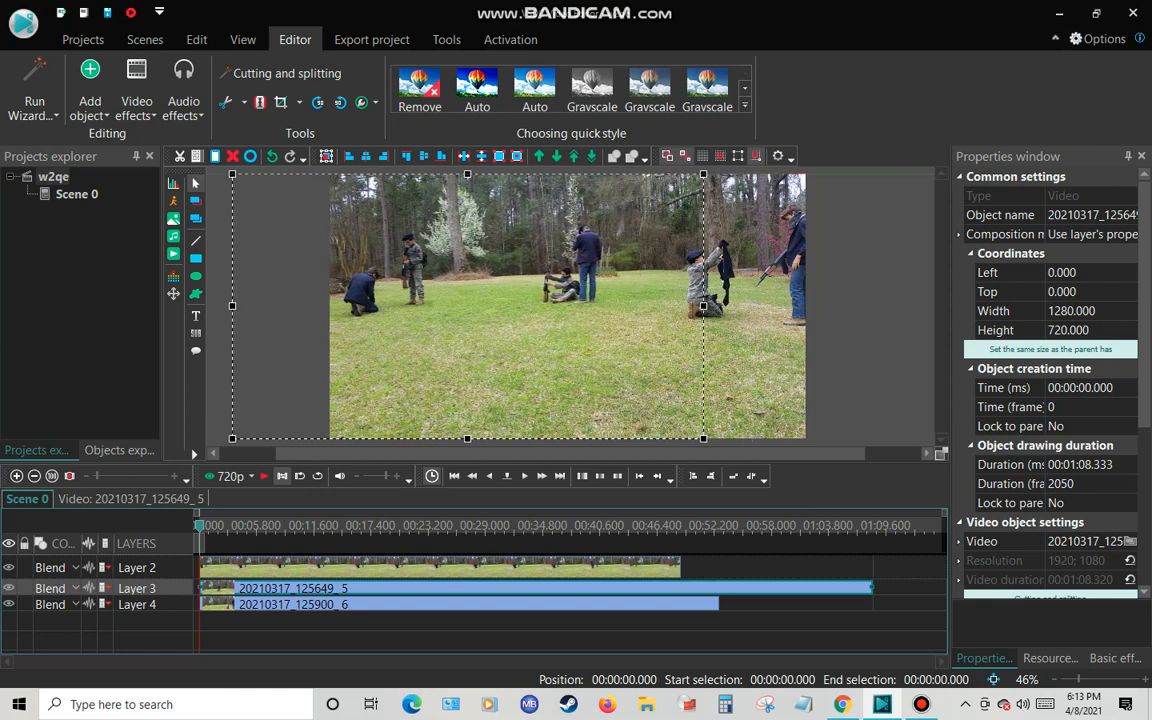
pyautogui.press('Escape')
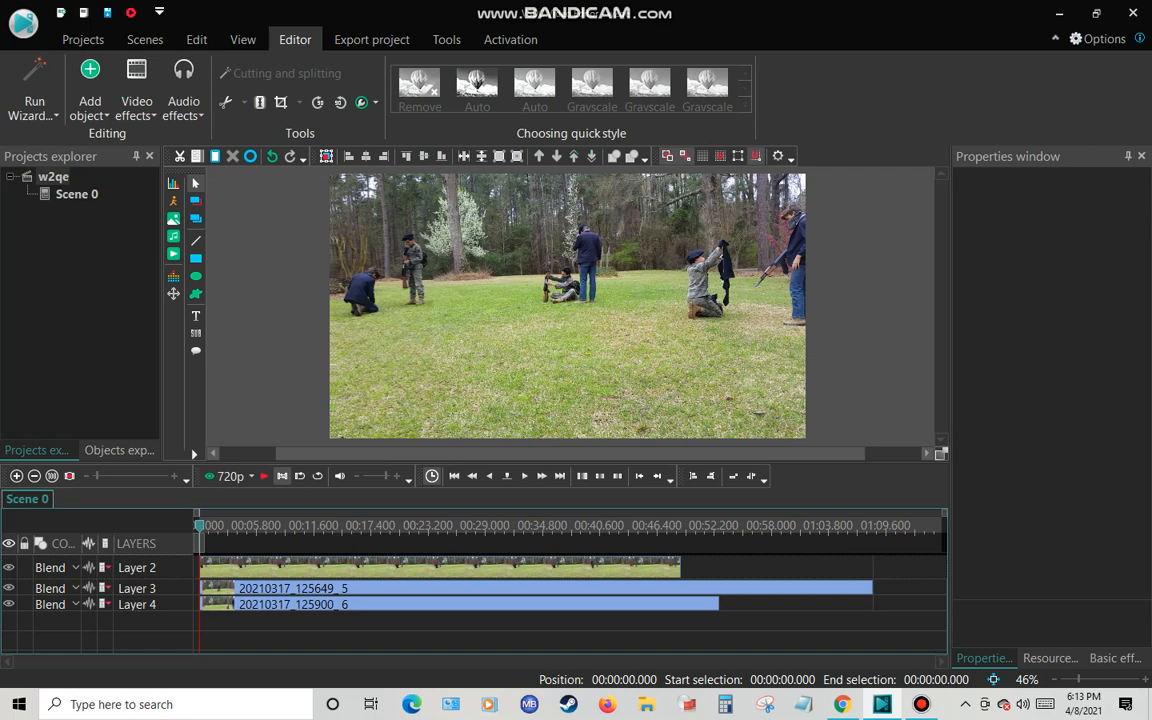
# Nudge the cropped clip 20210317_125353 further left to a Left coordinate of about -528
pyautogui.click(592, 418)
pyautogui.moveTo(592, 418)
pyautogui.mouseDown()
pyautogui.moveTo(604, 418)
pyautogui.moveTo(585, 418)
pyautogui.mouseUp()
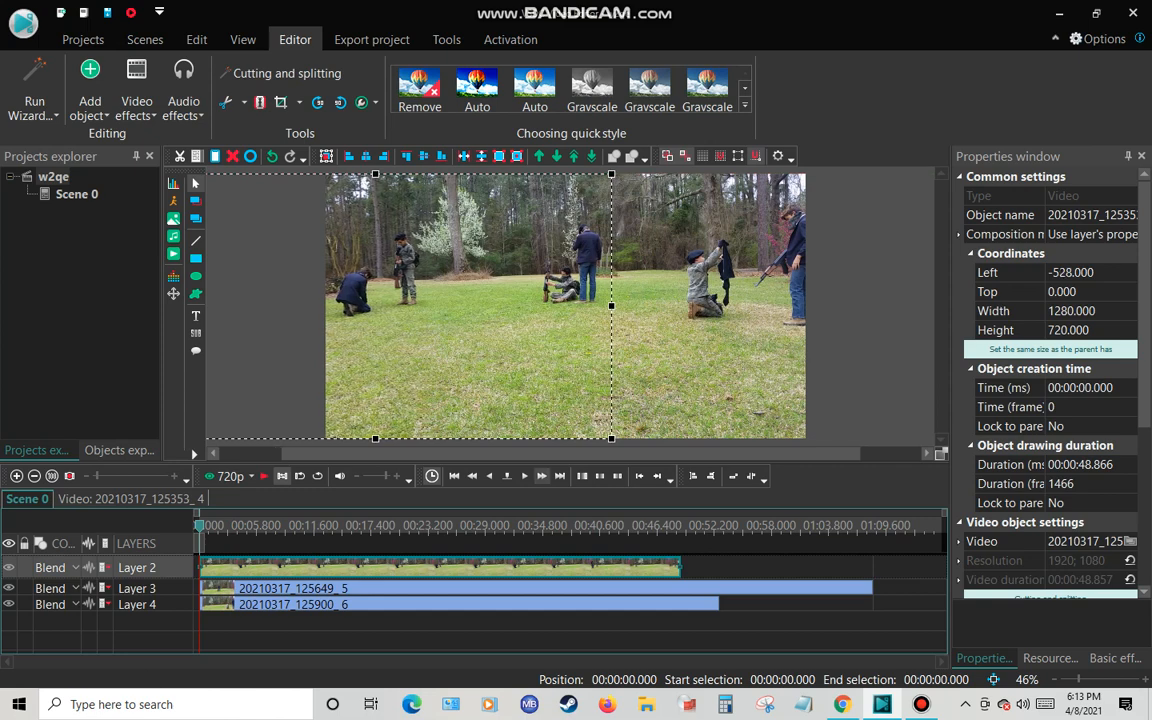
# Nudge clip 20210317_125649 slightly left to a Left coordinate of about -282 and return to the Scene 0 timeline
pyautogui.click(703, 308)
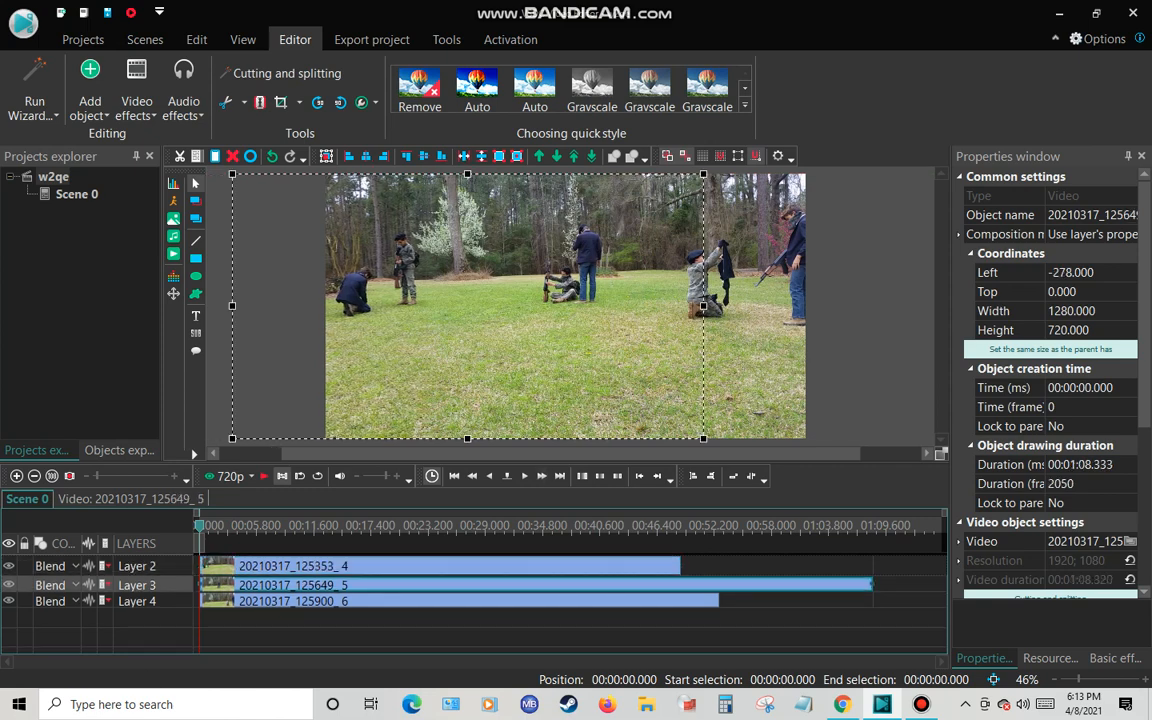
pyautogui.click(440, 566)
pyautogui.doubleClick(440, 585)
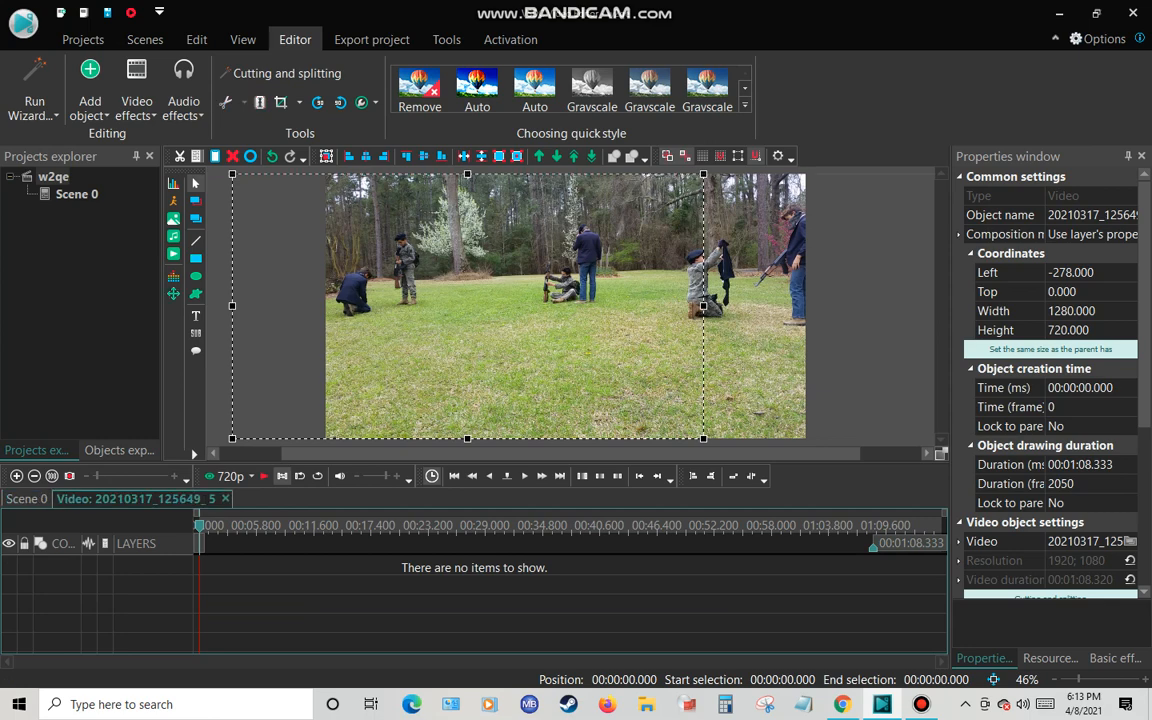
pyautogui.moveTo(703, 308)
pyautogui.mouseDown()
pyautogui.moveTo(722, 305)
pyautogui.moveTo(702, 306)
pyautogui.mouseUp()
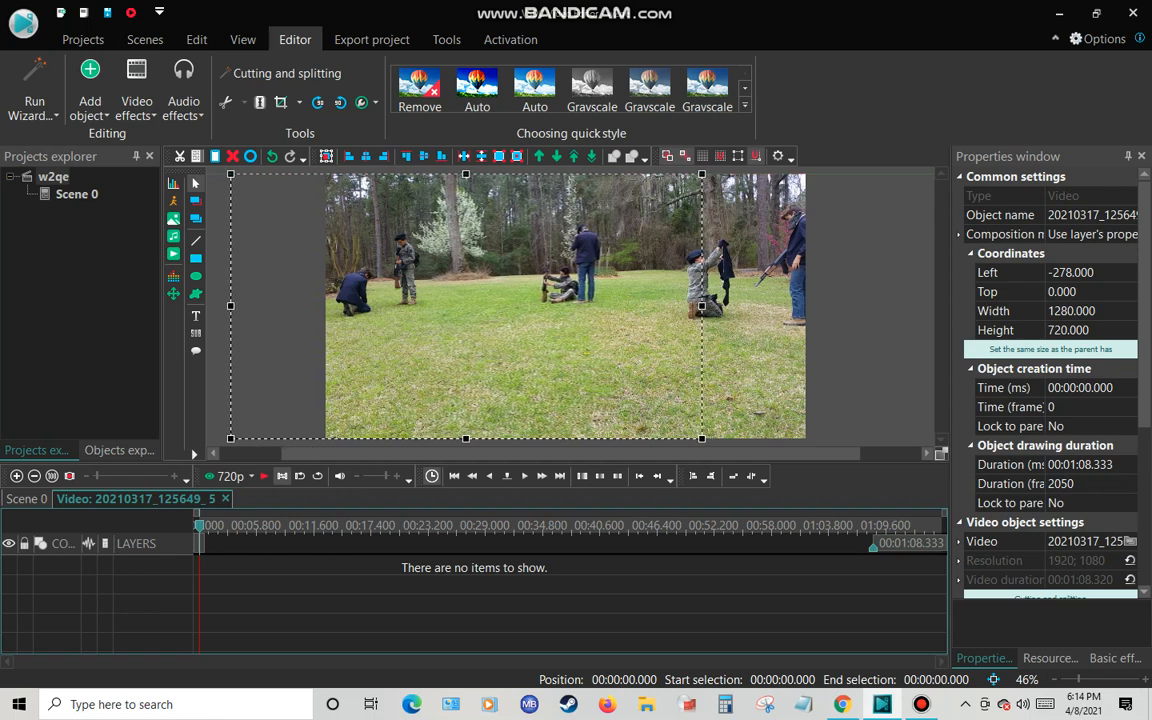
pyautogui.press('Left')
pyautogui.press('Left')
pyautogui.press('Left')
pyautogui.press('Left')
pyautogui.press('Escape')
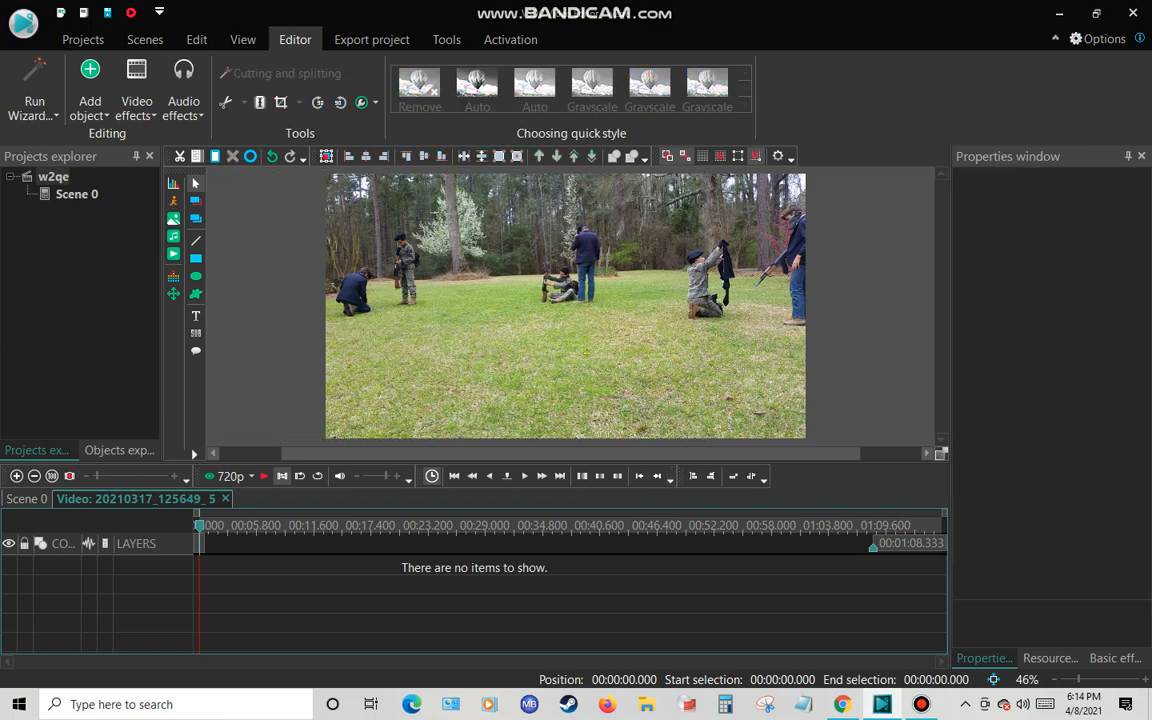
pyautogui.click(27, 499)
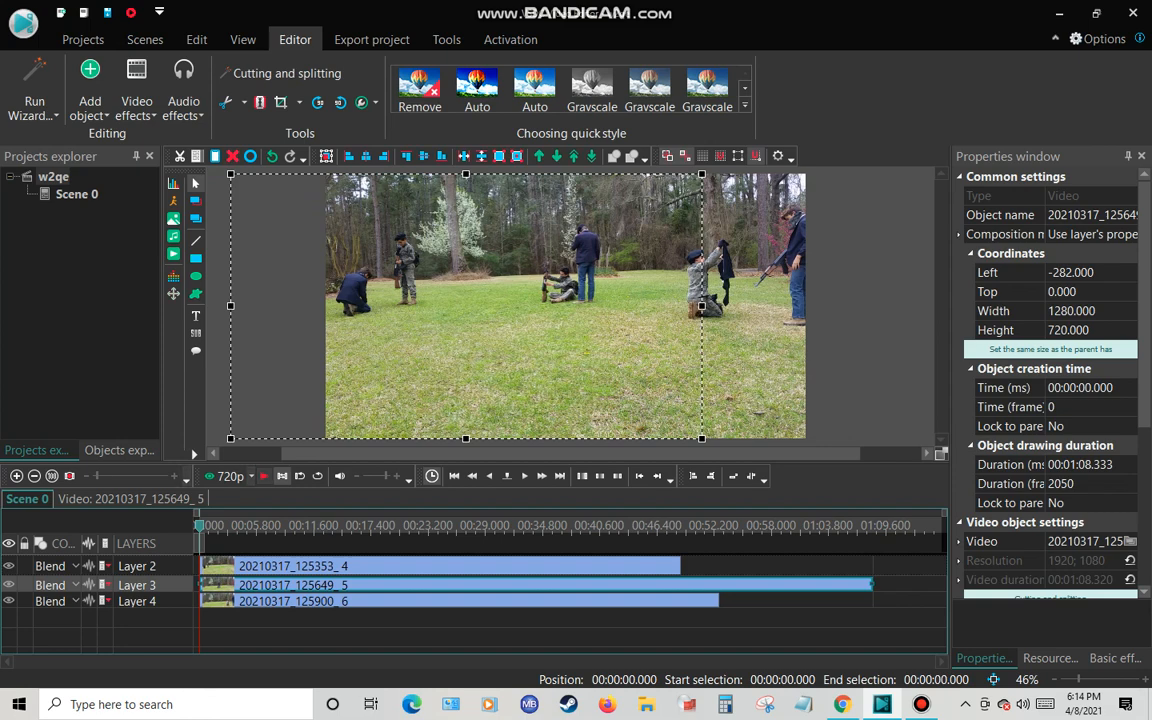
# Preview the combined clips by scrubbing to about 00:00:03.800 and back to the start
pyautogui.moveTo(200, 526); pyautogui.dragTo(236, 526)
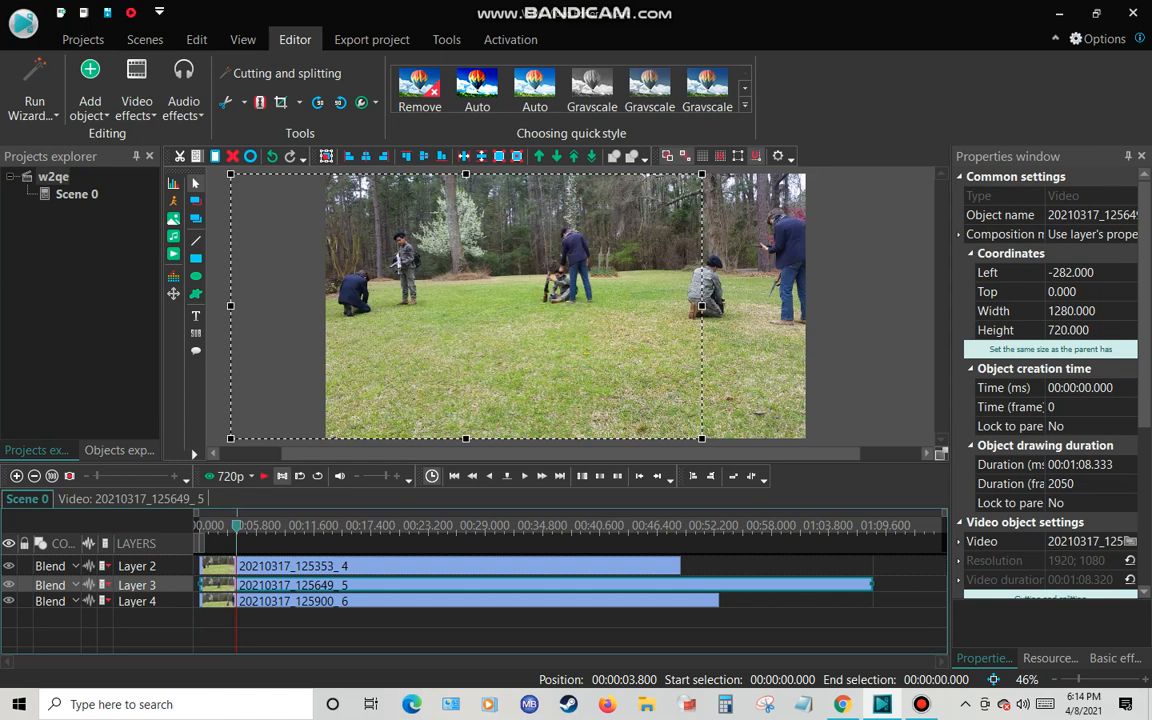
pyautogui.moveTo(236, 526); pyautogui.dragTo(200, 526)
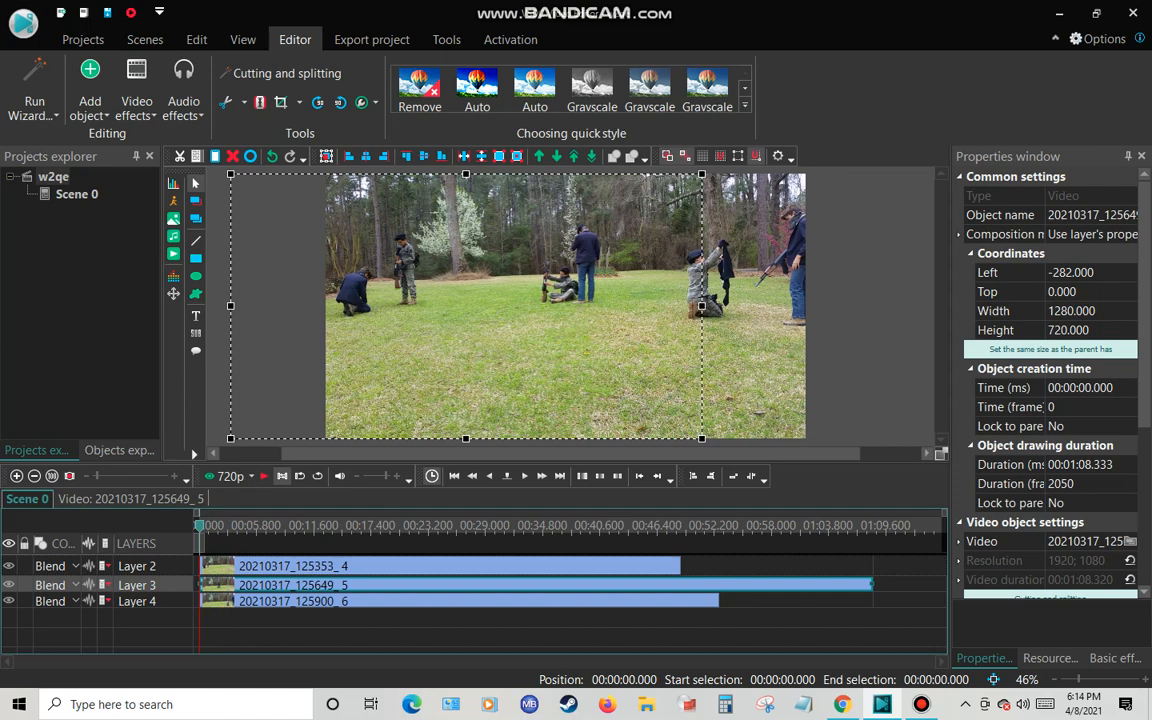
# Trim clip 20210317_125649 to about 49.566 seconds and shorten clip 20210317_125900 to end level with clip 20210317_125353
pyautogui.moveTo(872, 585); pyautogui.dragTo(671, 585)
pyautogui.moveTo(810, 585)
pyautogui.mouseDown()
pyautogui.moveTo(882, 585)
pyautogui.moveTo(816, 585)
pyautogui.mouseUp()
pyautogui.moveTo(825, 585); pyautogui.dragTo(835, 585)
pyautogui.moveTo(835, 585)
pyautogui.mouseDown()
pyautogui.moveTo(845, 600)
pyautogui.moveTo(822, 600)
pyautogui.mouseUp()
pyautogui.click(872, 600)
pyautogui.click(870, 585)
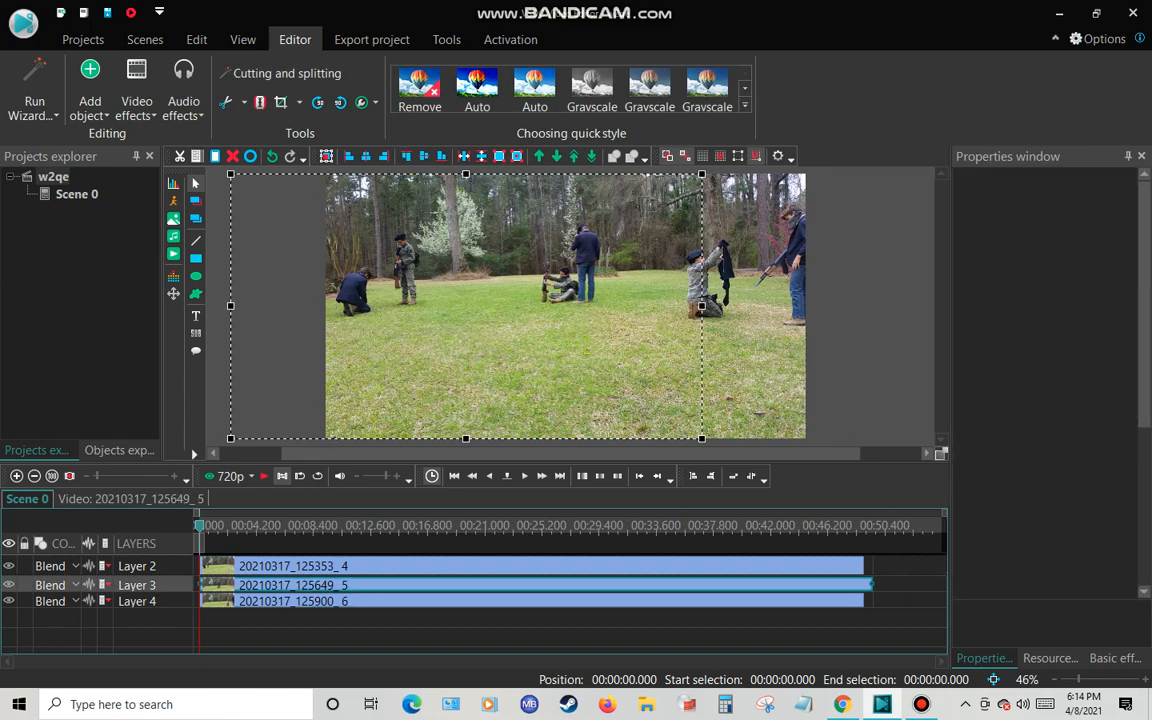
pyautogui.moveTo(921, 704)
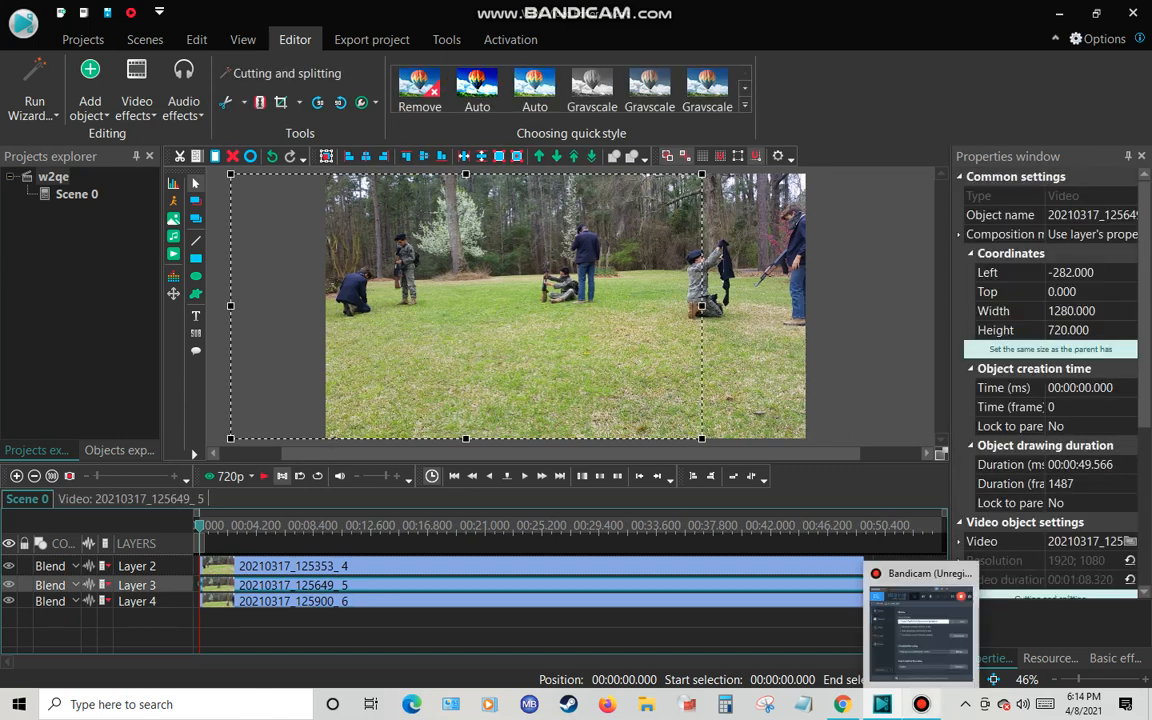
pyautogui.click(921, 704)
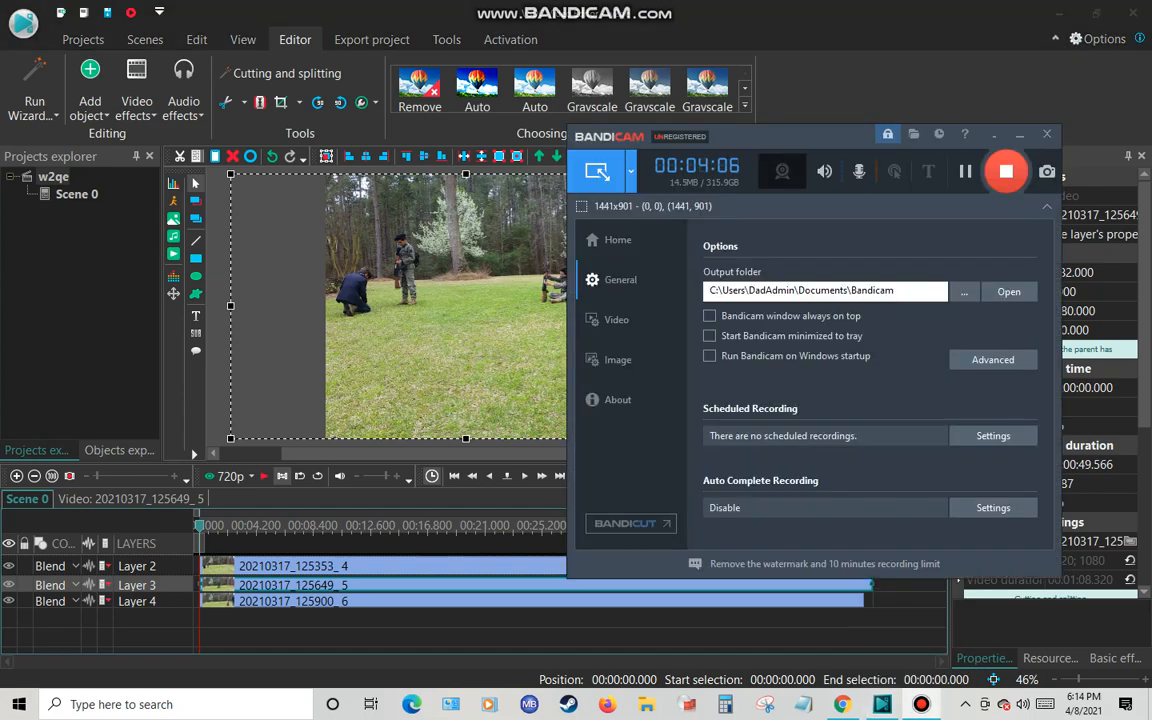